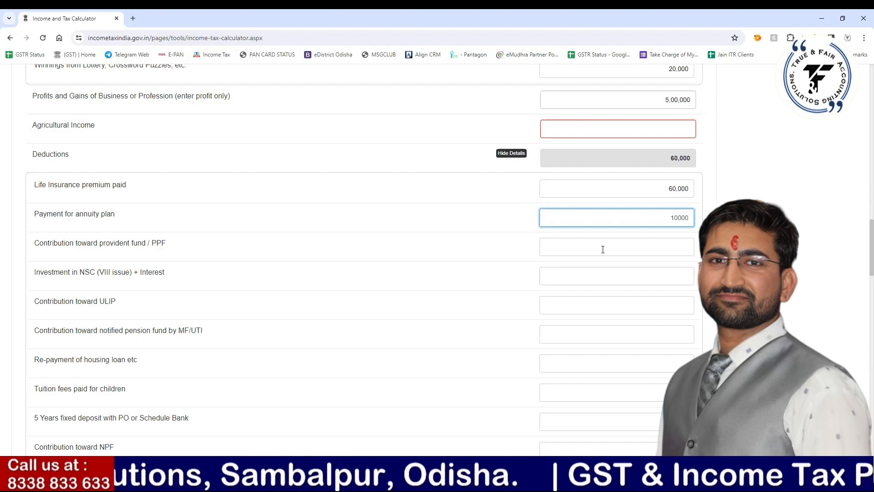
Enter 40,000 as the contribution toward provident fund / PPF and 10,000 as the contribution toward ULIP
left_click(603, 250)
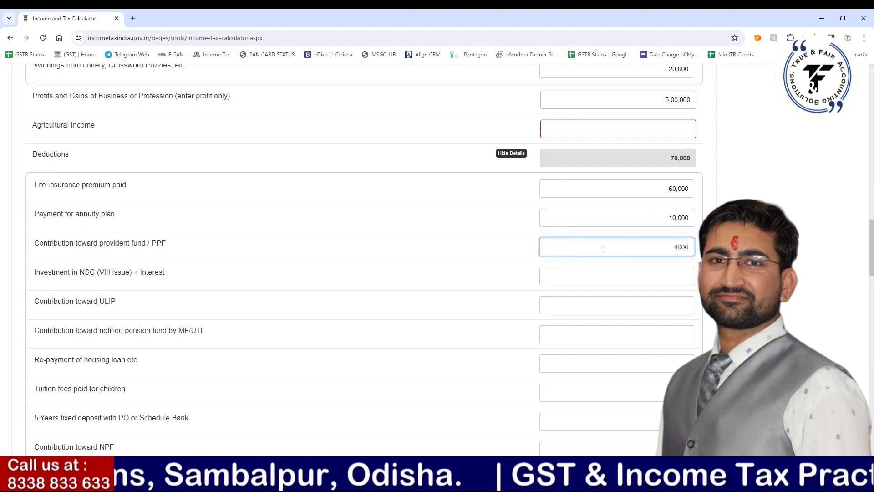
left_click(609, 275)
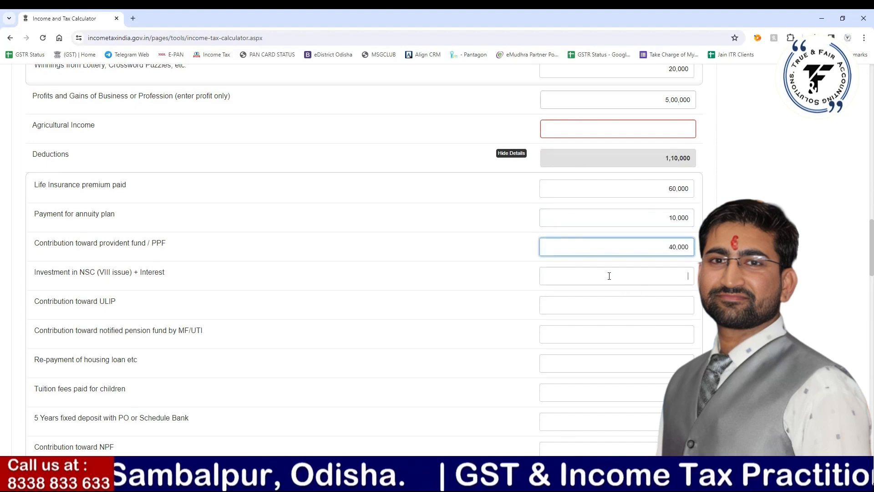
left_click_drag(81, 265, 139, 279)
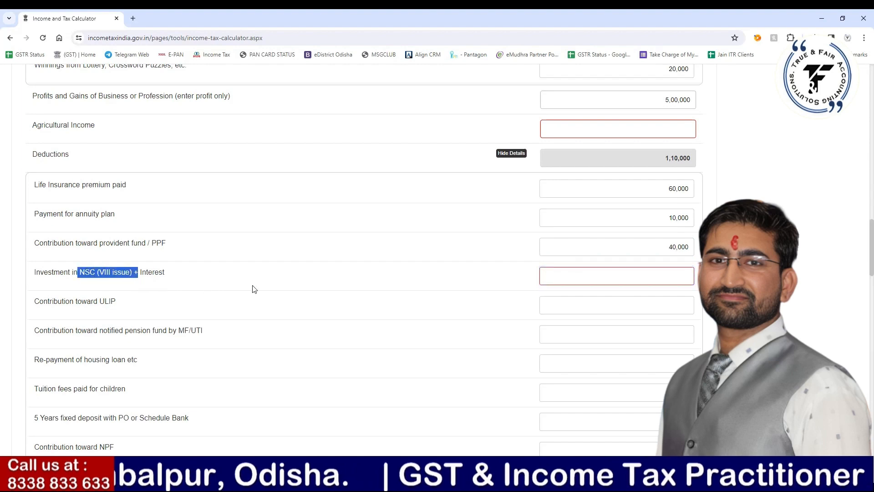
left_click(597, 275)
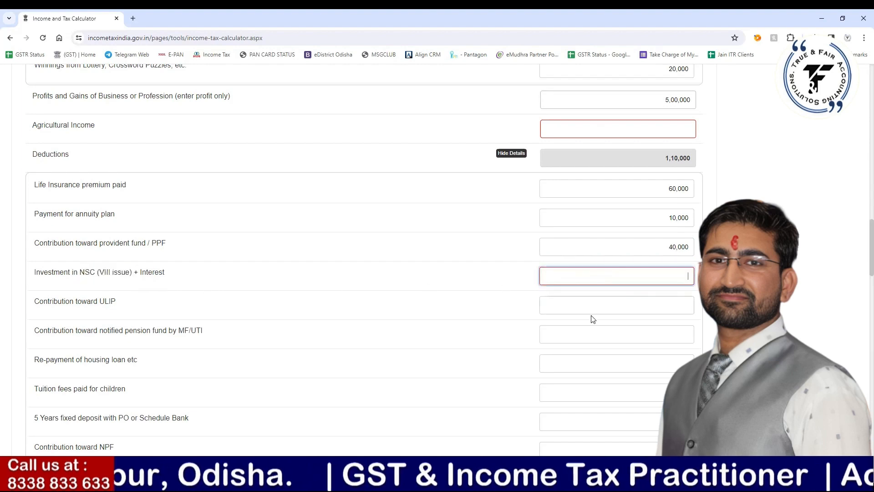
left_click(577, 310)
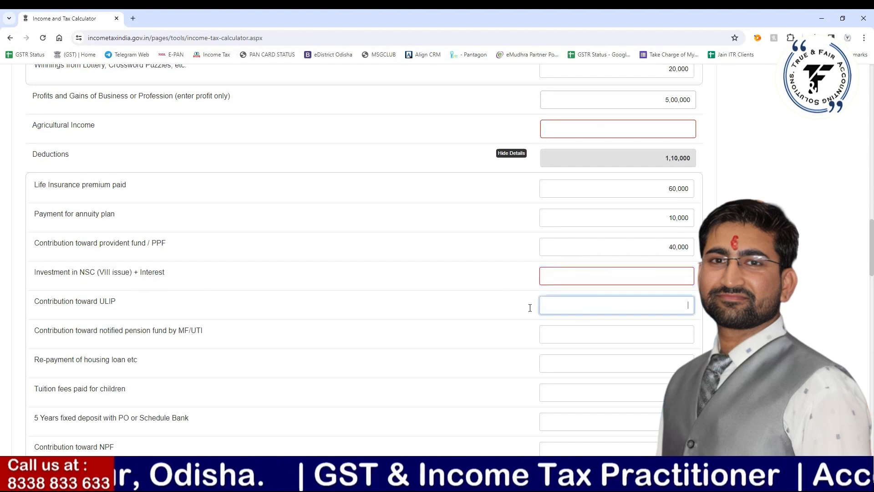
double_click(103, 303)
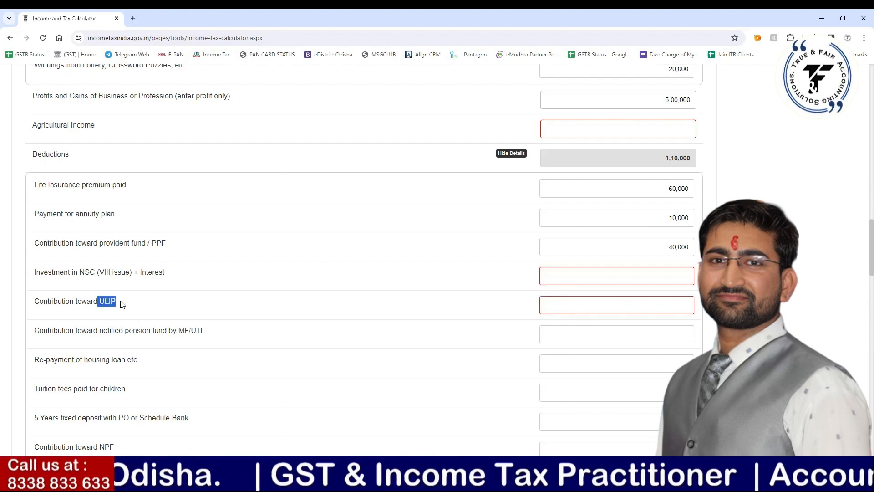
left_click(612, 308)
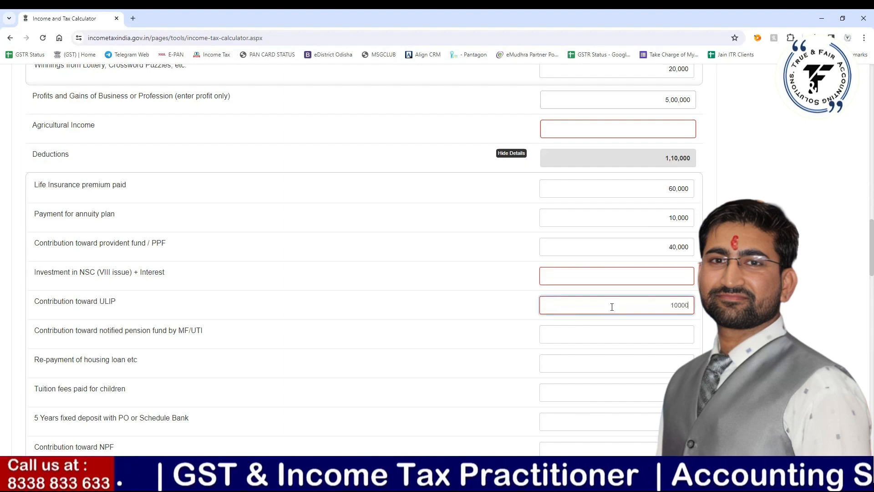
type("10000")
Enter 30,000 as the contribution toward the notified pension fund by MF/UTI
scroll(570, 326, "down", 2)
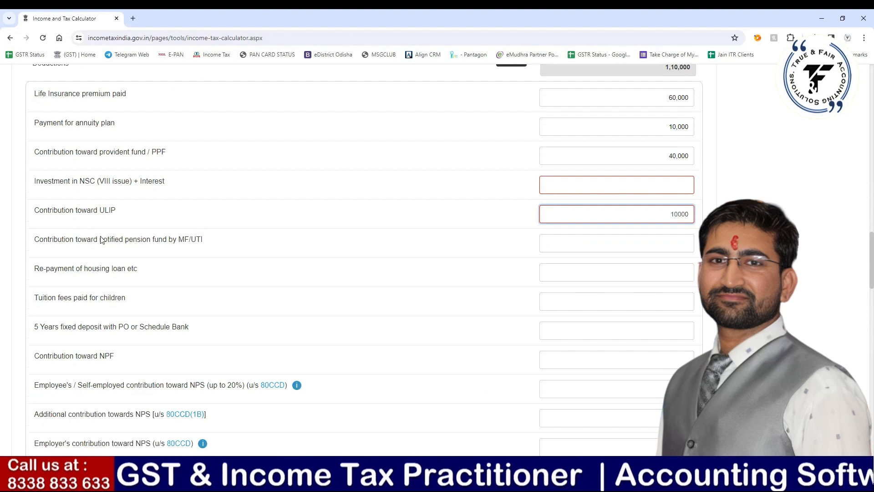
left_click(41, 245)
left_click_drag(41, 245, 207, 253)
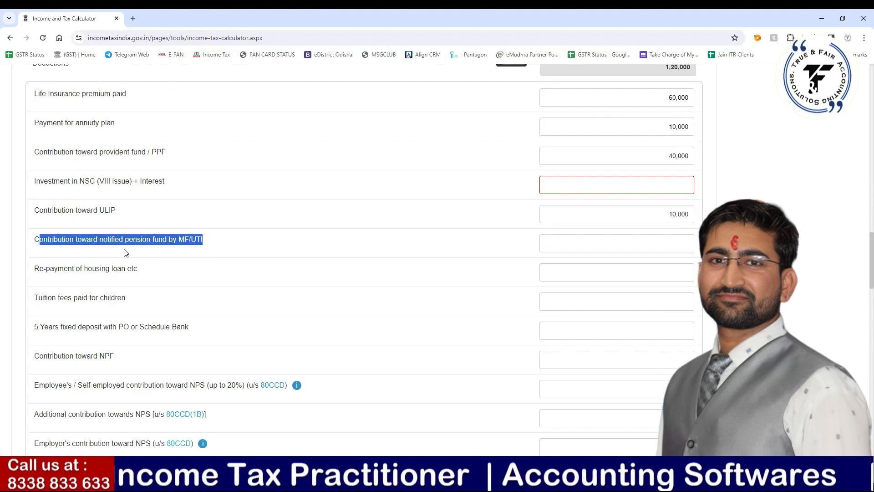
left_click(102, 245)
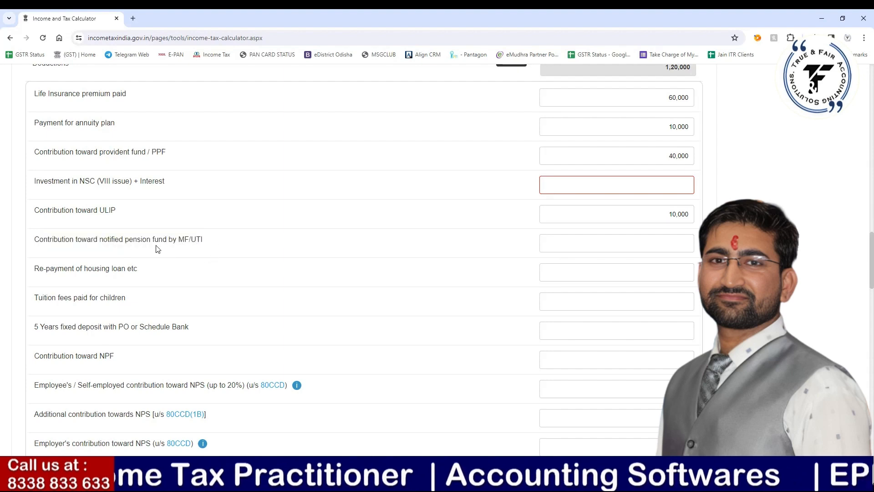
left_click(647, 247)
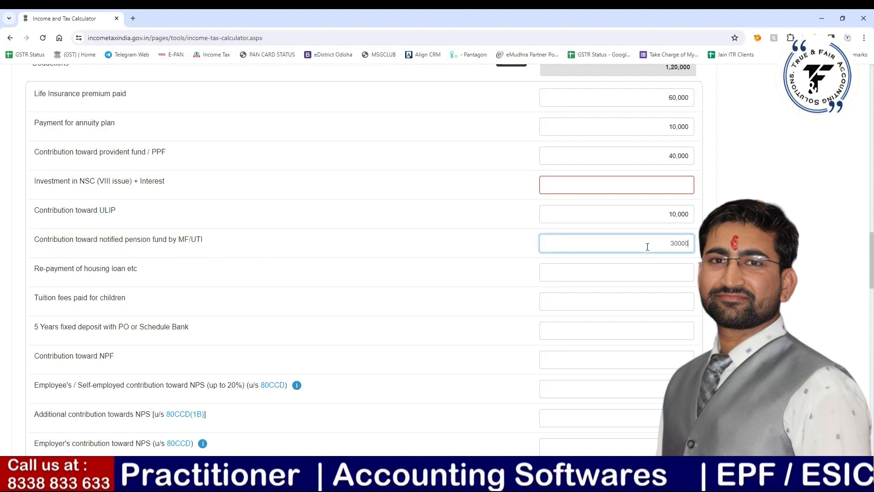
Enter 1,00,000 as the re-payment of housing loan deduction
left_click(606, 276)
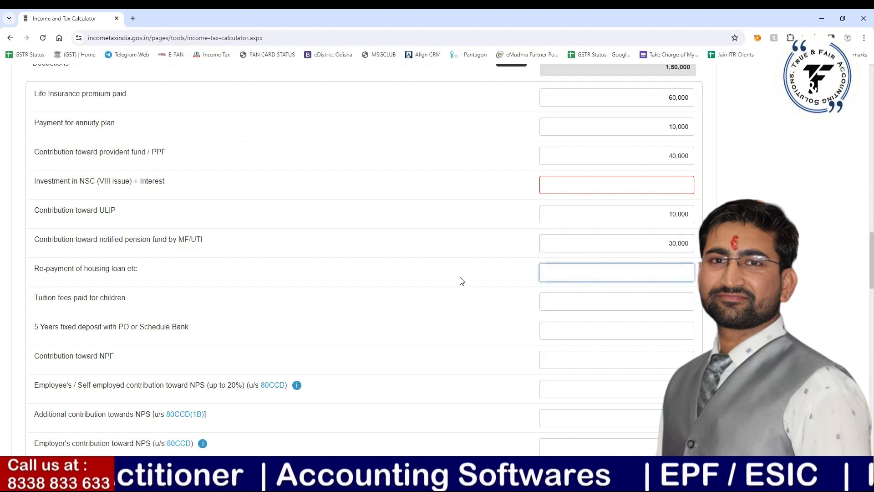
double_click(38, 268)
left_click_drag(67, 275, 129, 272)
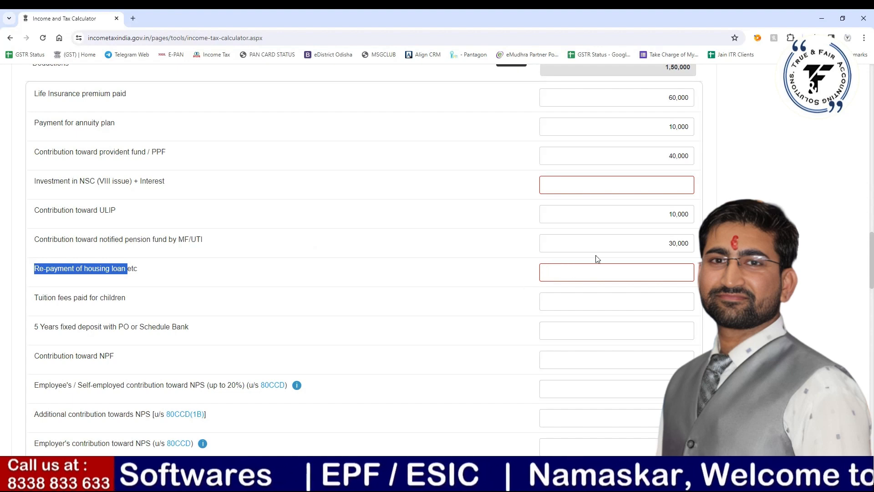
left_click(654, 273)
type("1000")
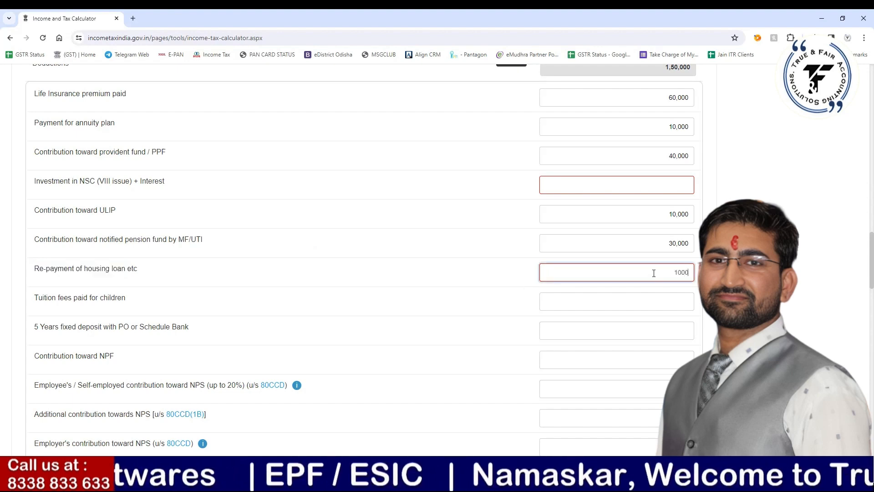
type("00")
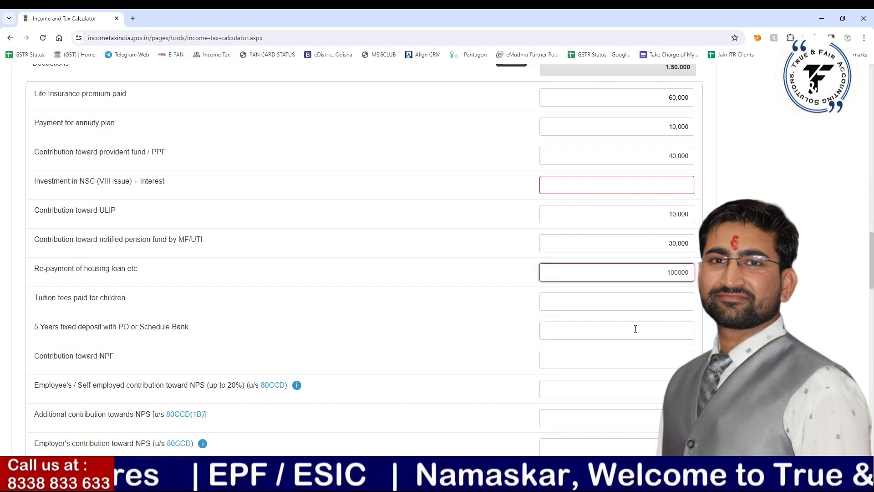
Enter 50,000 for the 5-year fixed deposit with PO or Schedule Bank and 30,000 for children's tuition fees
left_click_drag(40, 330, 237, 340)
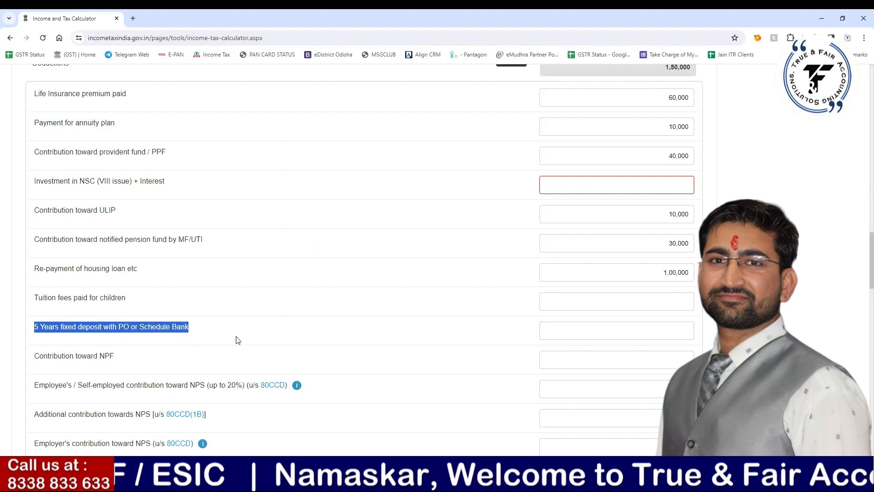
left_click(619, 331)
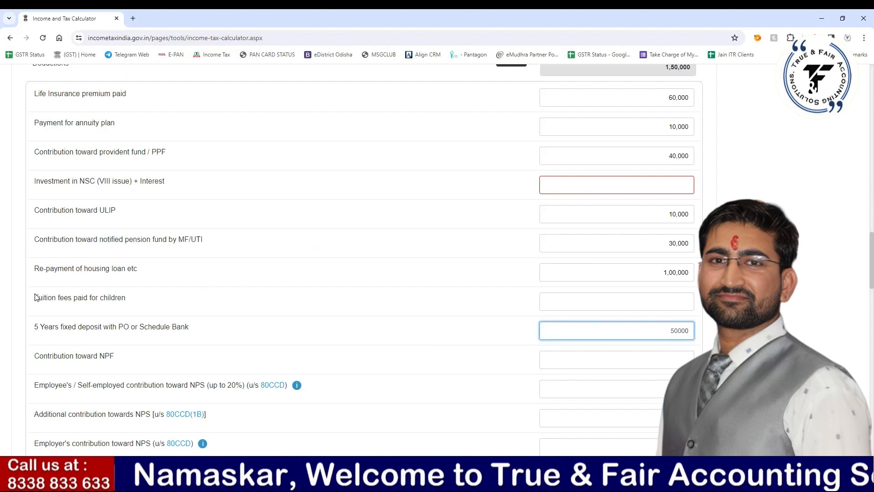
left_click_drag(35, 298, 135, 301)
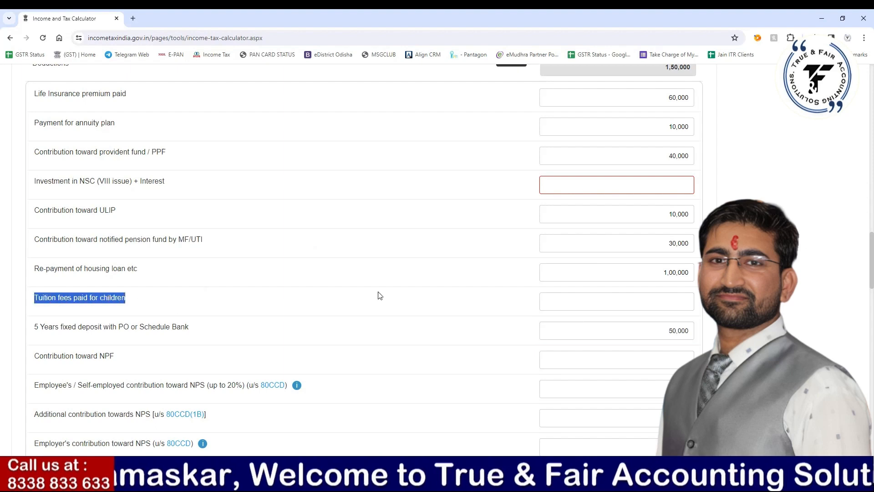
left_click(596, 303)
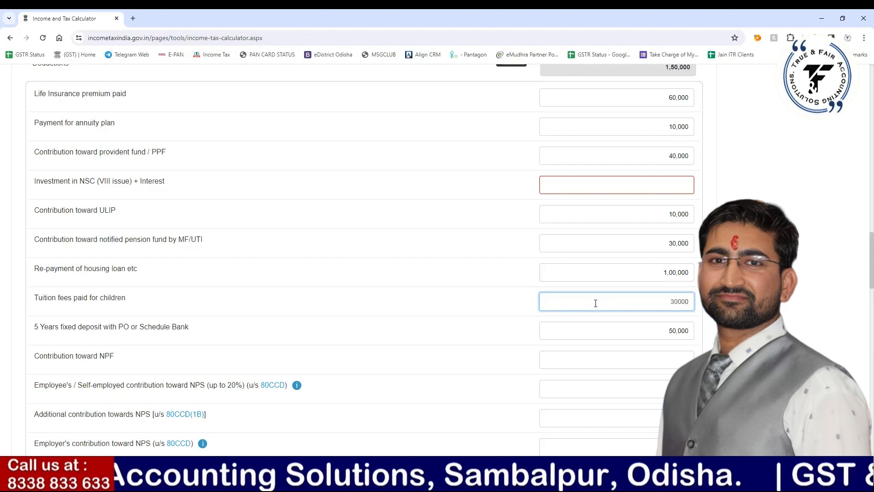
Enter 30,000 as the employee's / self-employed contribution toward NPS under 80CCD
scroll(68, 192, "down", 2)
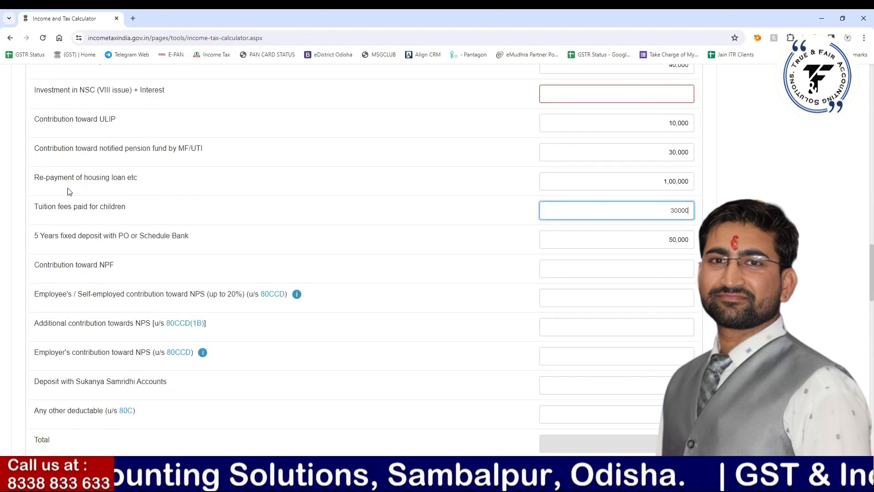
left_click_drag(43, 266, 113, 269)
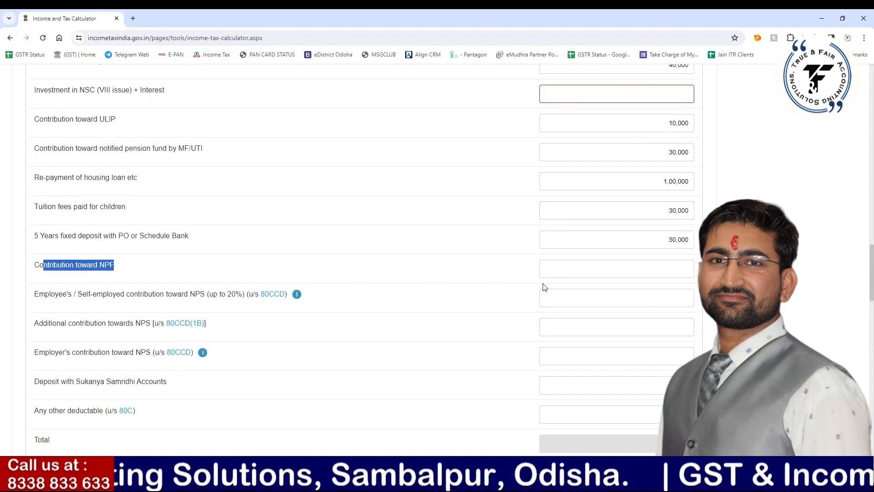
left_click(605, 272)
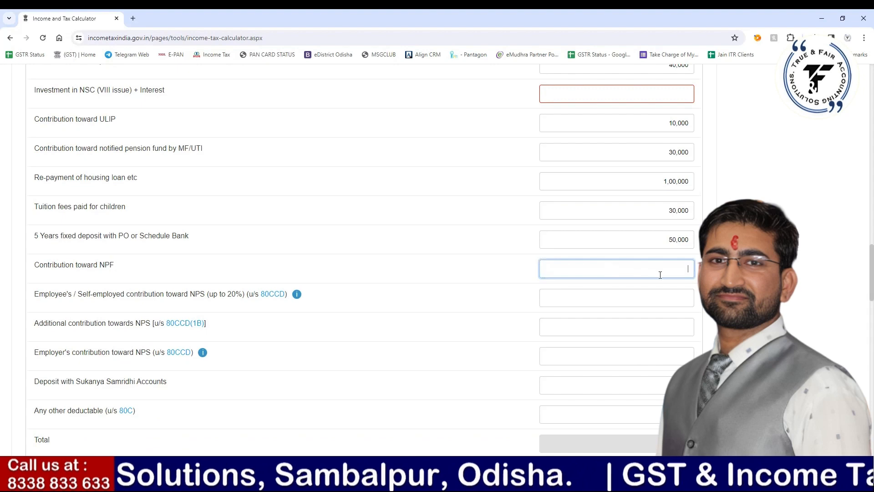
left_click_drag(40, 299, 201, 297)
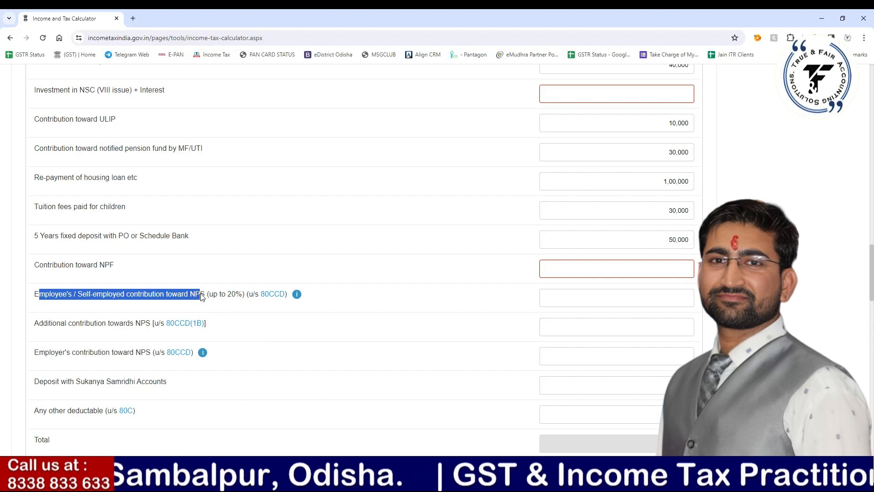
left_click(604, 299)
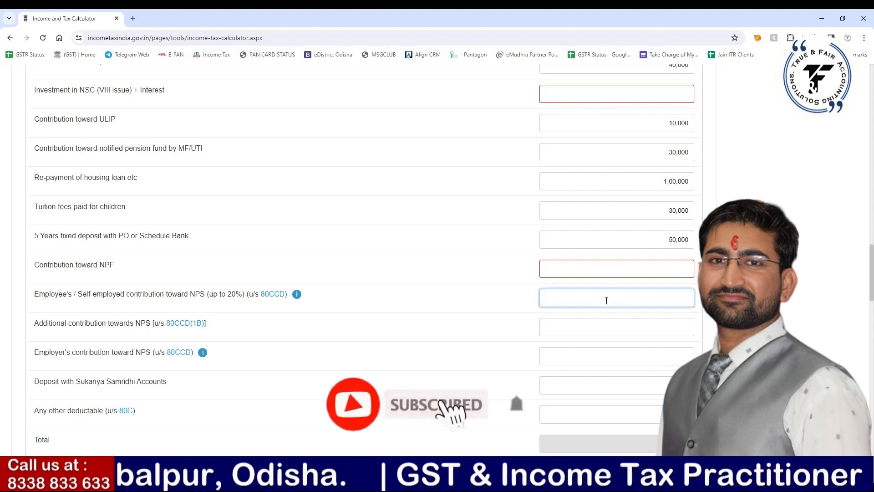
type("30000")
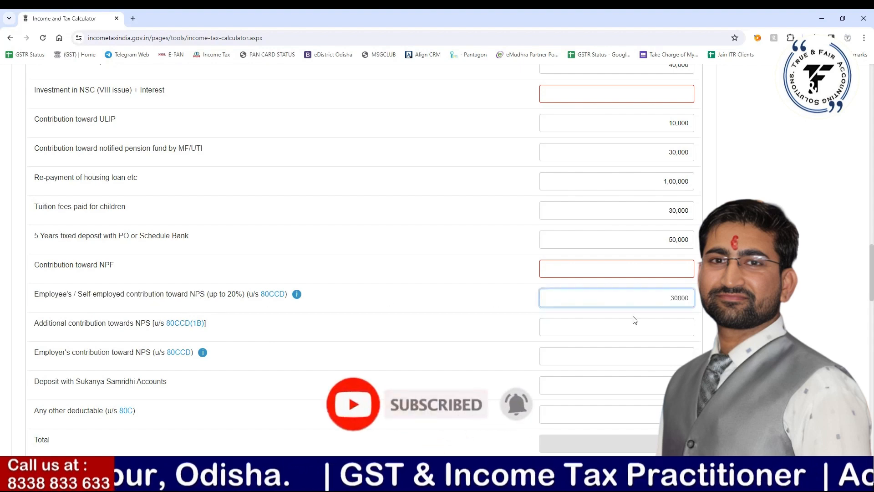
Enter 30,000 as the employer's contribution toward NPS under 80CCD
left_click(658, 323)
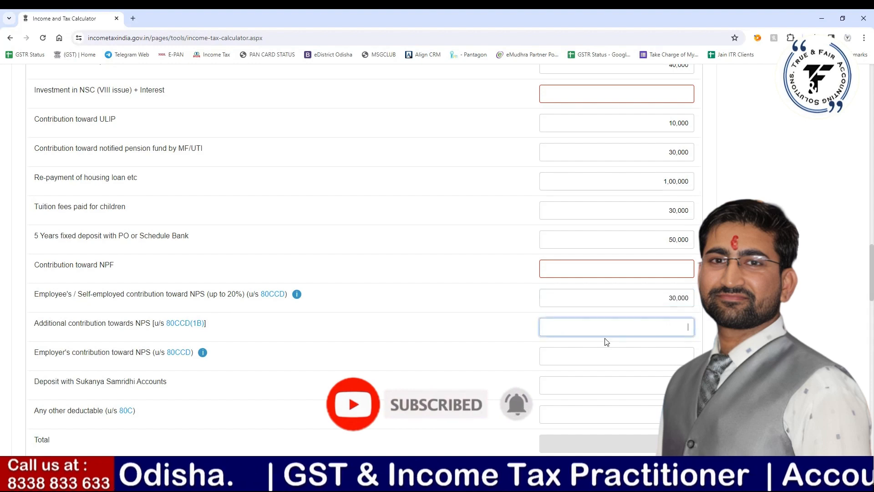
scroll(595, 346, "down", 2)
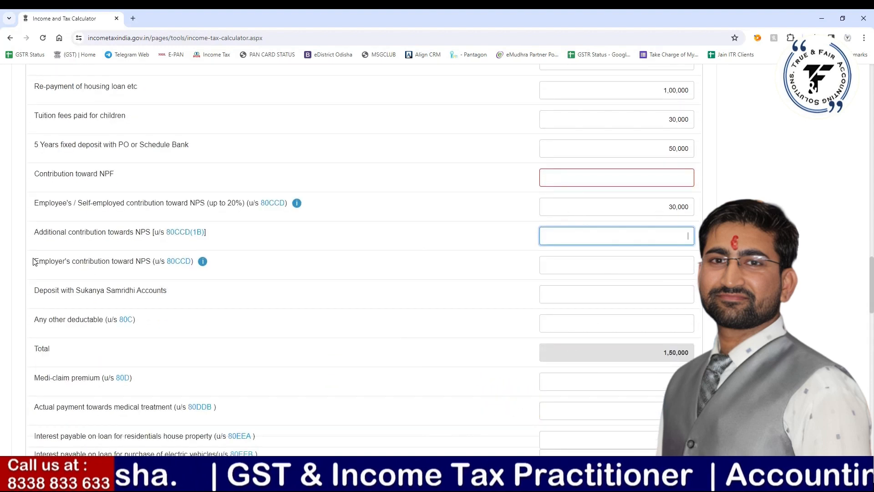
left_click_drag(32, 261, 159, 265)
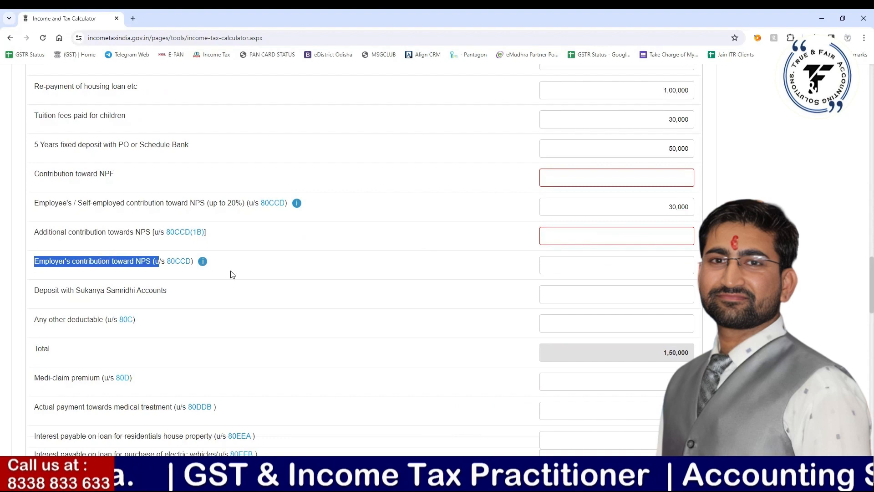
left_click(588, 266)
type("300000")
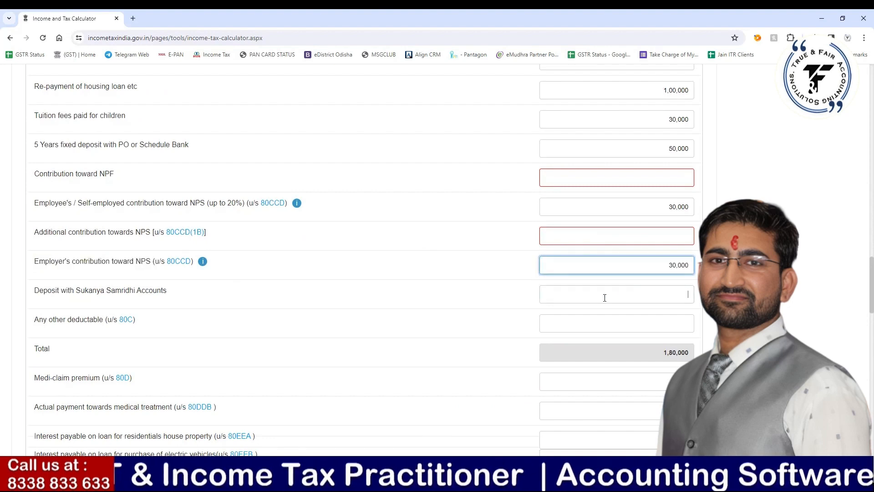
Enter 60,000 as the deposit with Sukanya Samridhi Accounts and check the deductions subtotal
left_click(605, 296)
left_click_drag(74, 290, 189, 300)
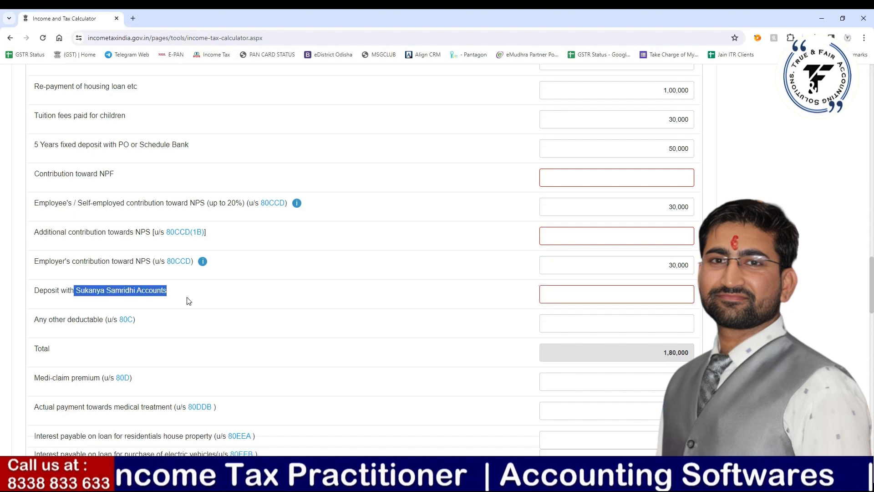
left_click(580, 296)
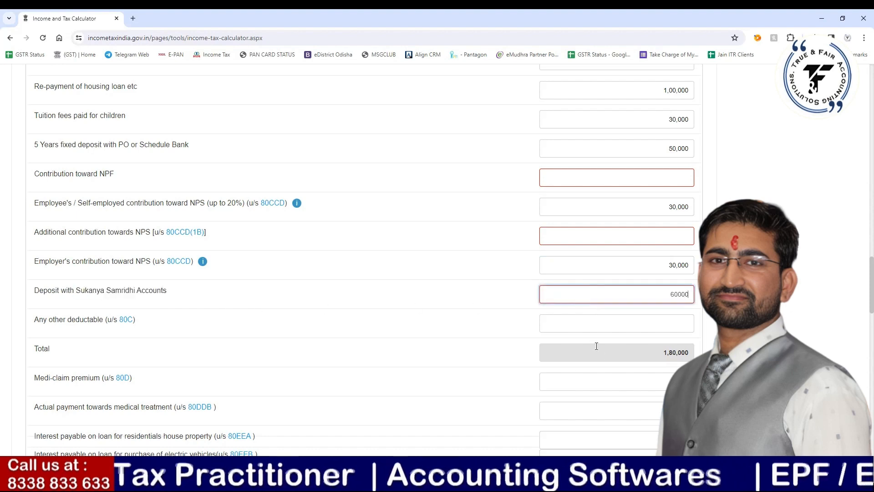
left_click(598, 327)
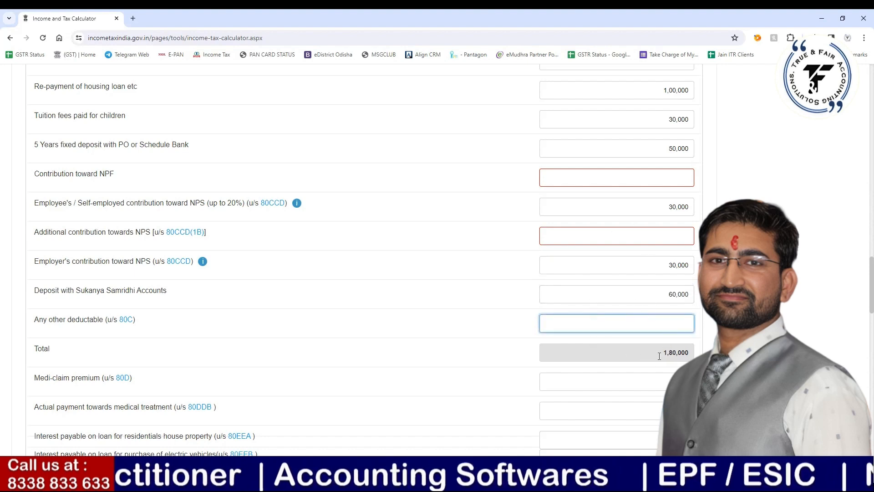
left_click_drag(660, 356, 696, 356)
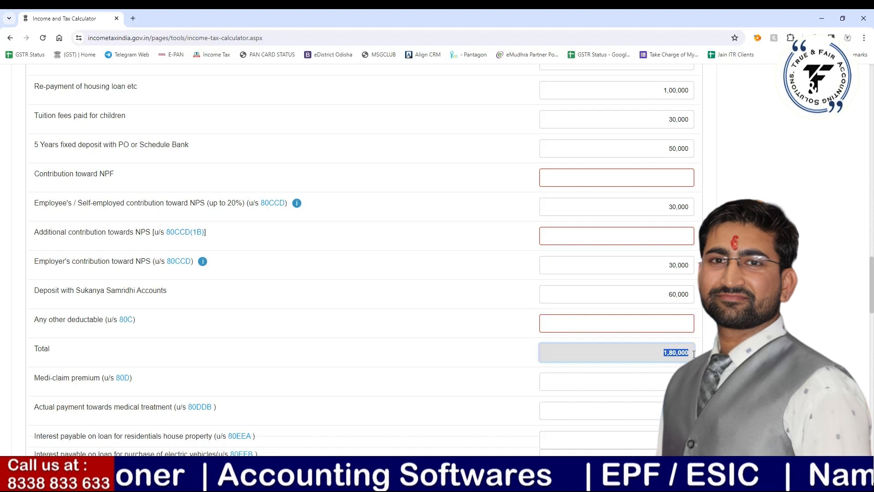
Enter 23,000 as the medi-claim premium under section 80D
scroll(652, 373, "down", 4)
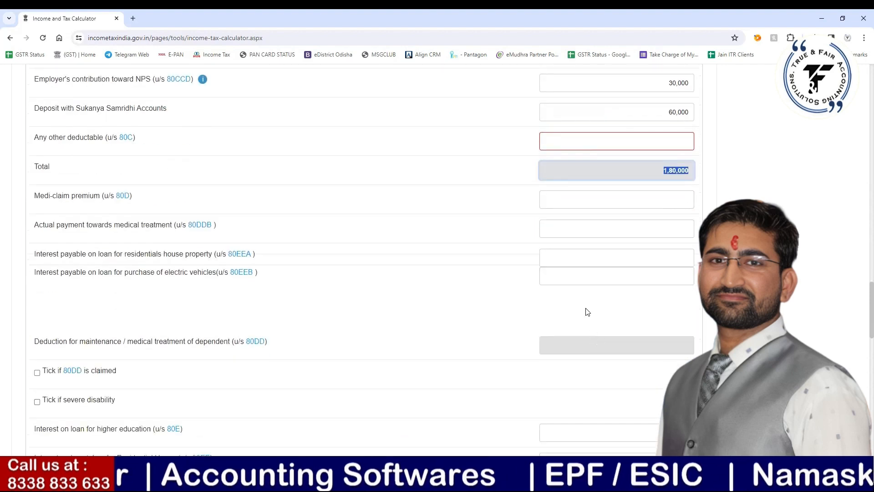
left_click(565, 201)
type("2")
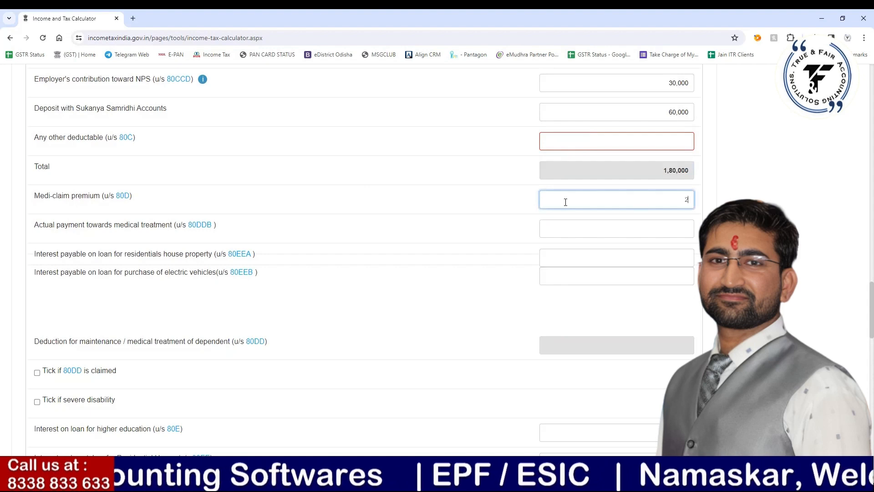
type("3000")
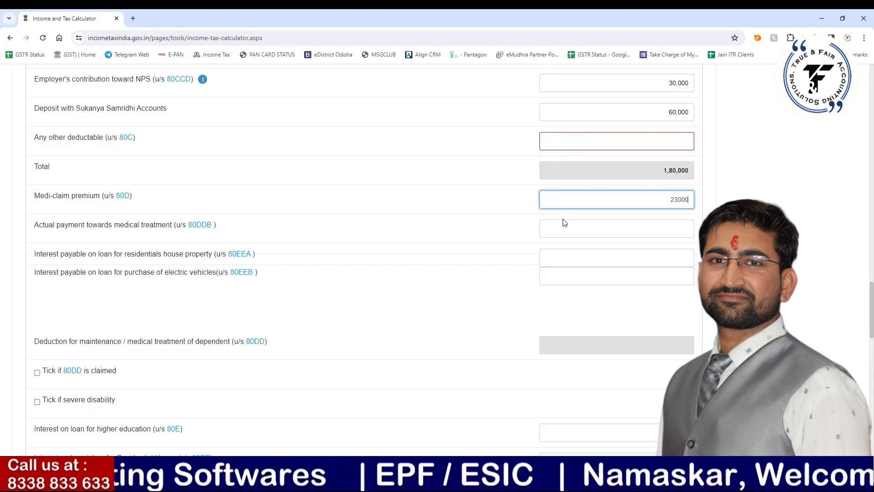
left_click(586, 262)
Look through the remaining deduction fields, including dependent's medical treatment (80DD), higher education loan interest (80E) and residential house loan interest (80EE)
scroll(605, 282, "down", 1)
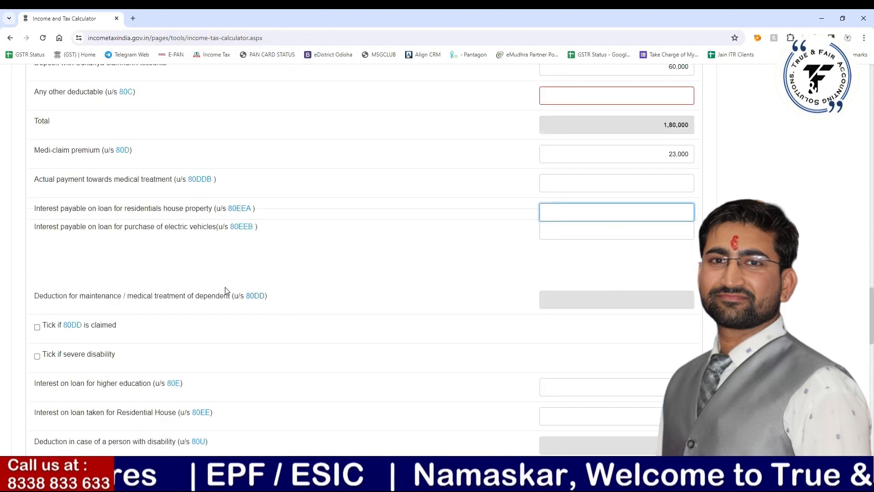
scroll(226, 291, "down", 2)
left_click_drag(42, 208, 232, 206)
scroll(216, 234, "down", 1)
scroll(216, 234, "down", 2)
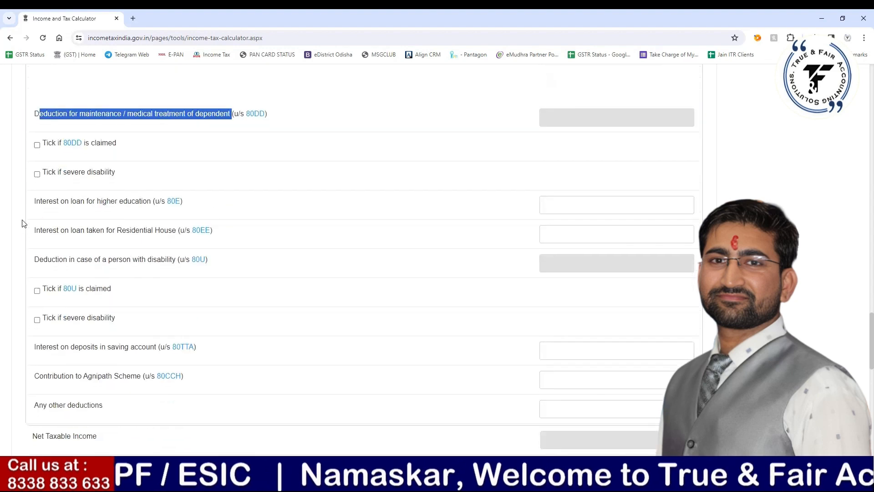
left_click(576, 204)
left_click(567, 237)
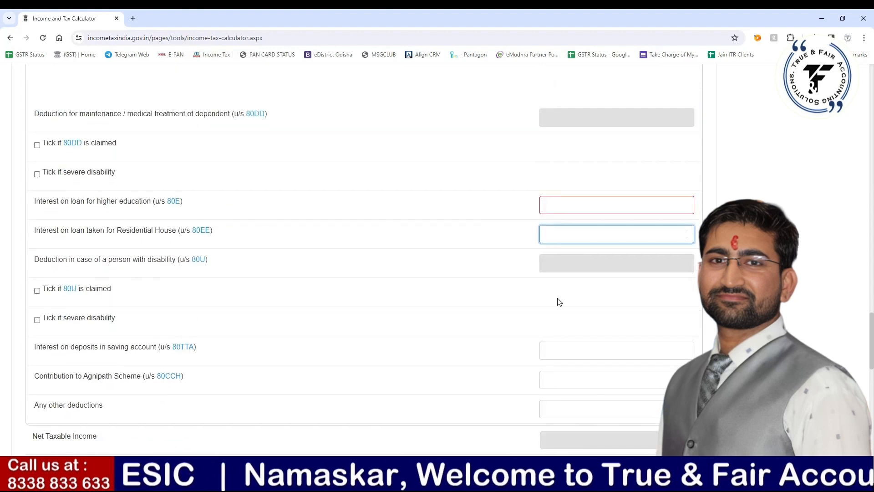
Check the Net Taxable Income and the Total Tax Liability computed without opting for Section 115BAC
scroll(556, 298, "down", 2)
scroll(624, 266, "down", 3)
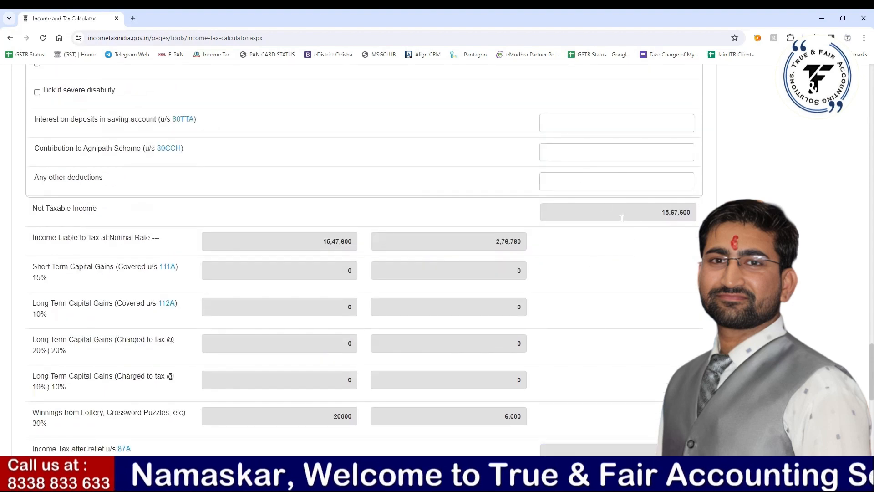
left_click_drag(642, 213, 700, 214)
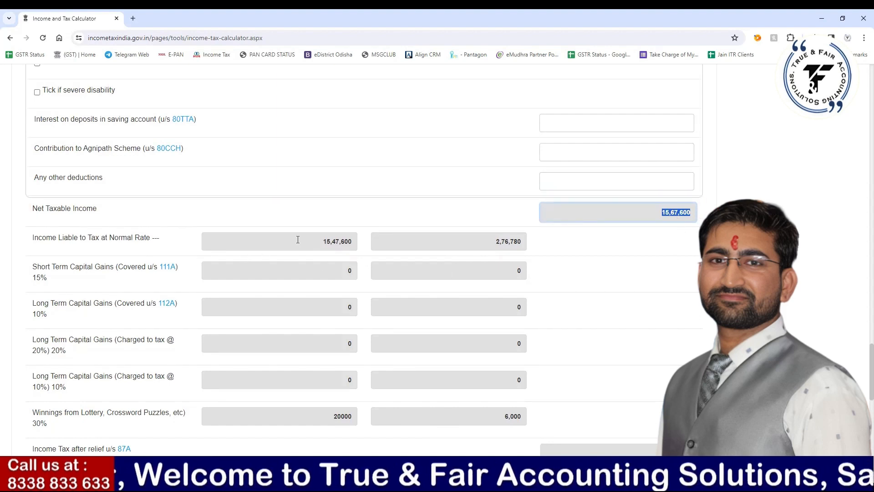
scroll(459, 188, "down", 1)
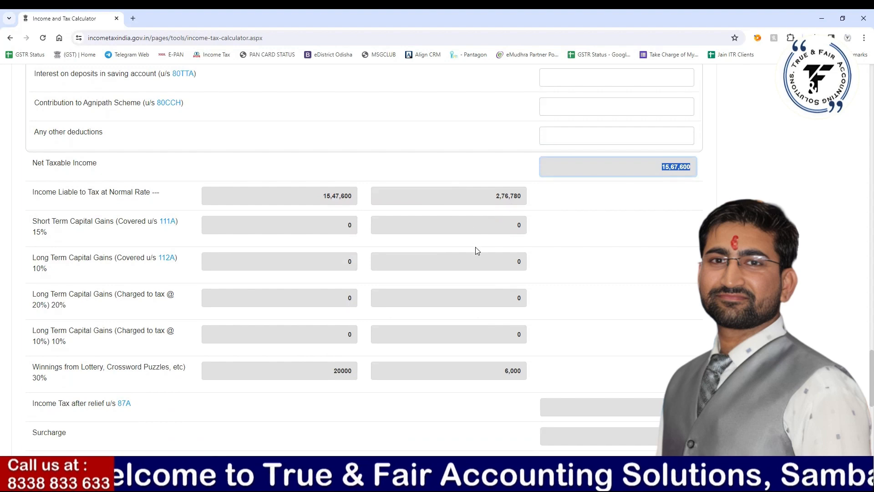
scroll(475, 248, "down", 4)
left_click(676, 313)
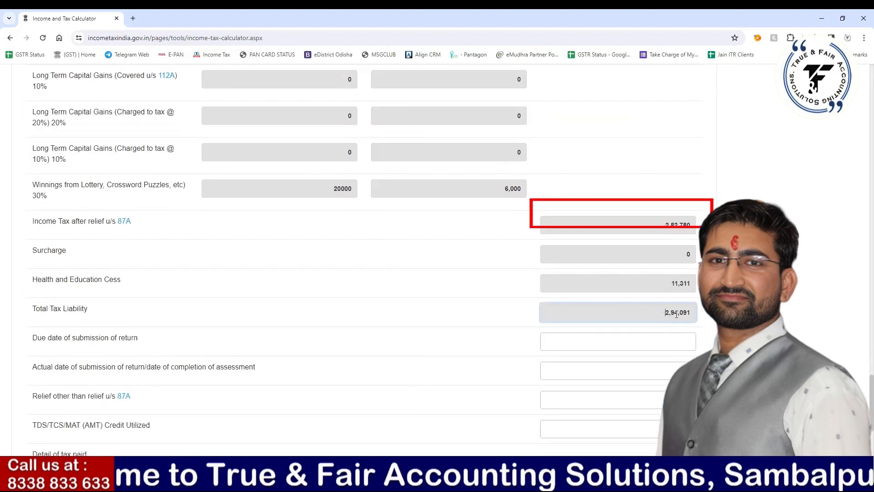
left_click_drag(677, 314, 692, 313)
scroll(576, 327, "down", 2)
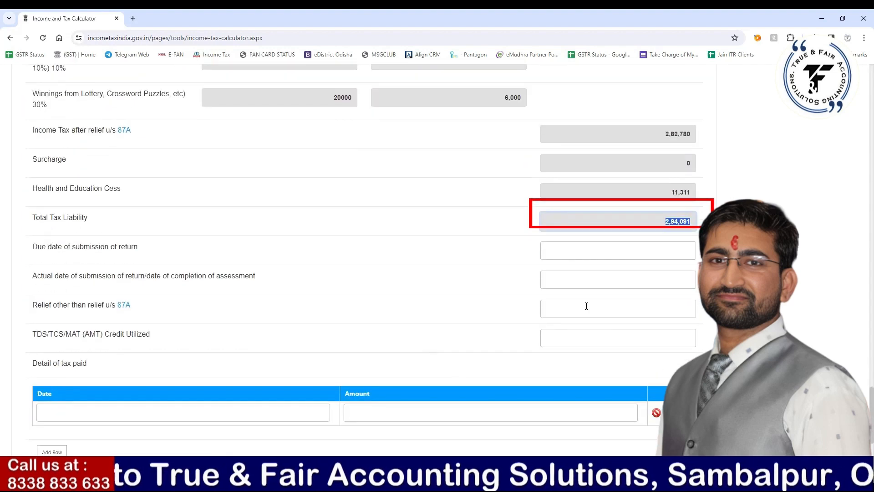
left_click(700, 232)
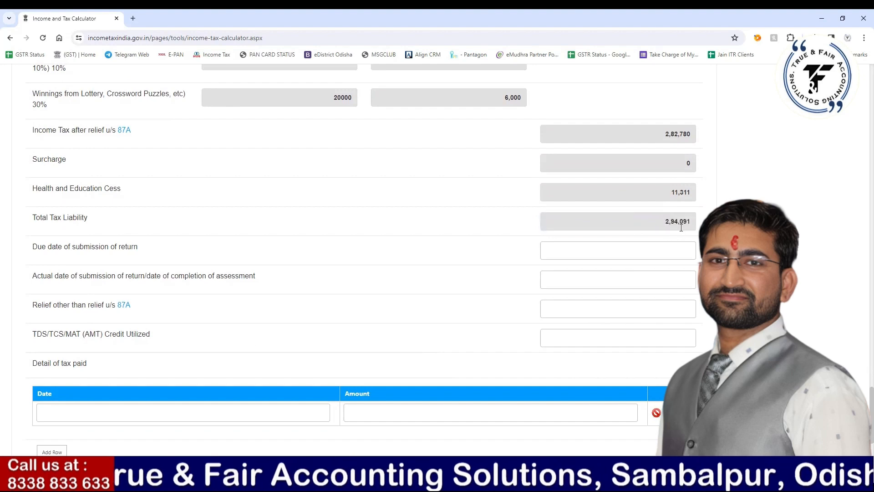
left_click_drag(657, 225, 701, 221)
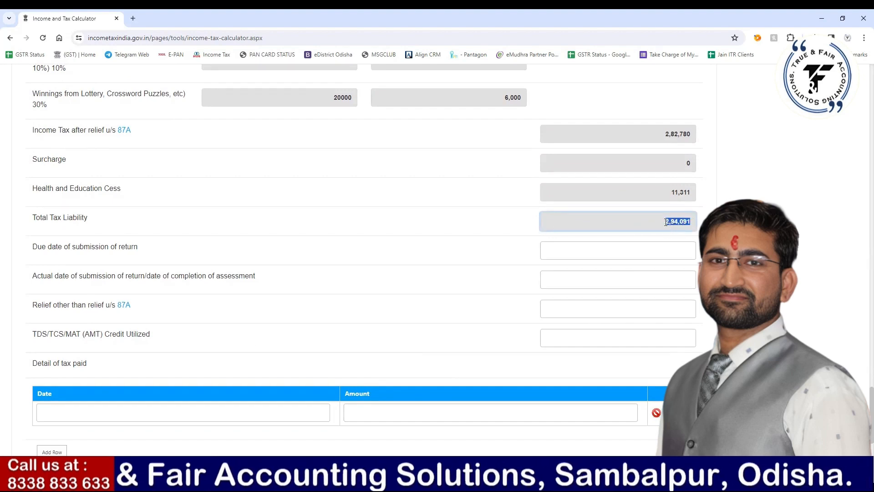
left_click(622, 221)
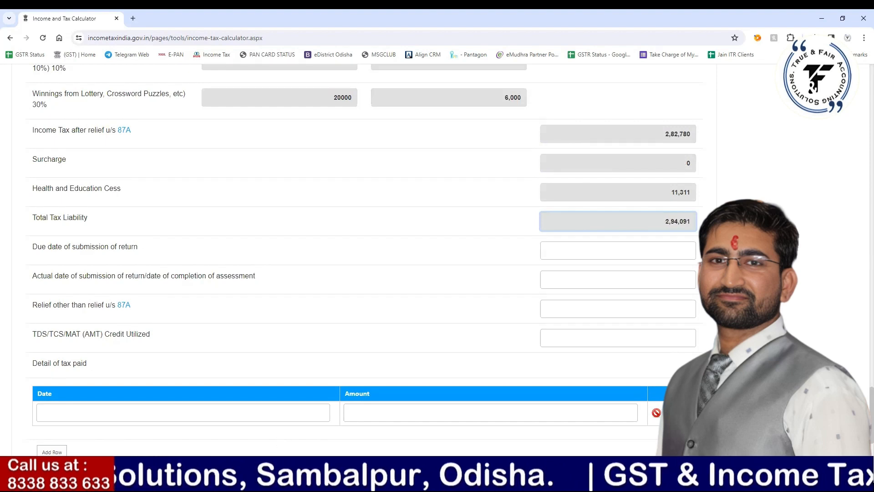
key("alt+Tab")
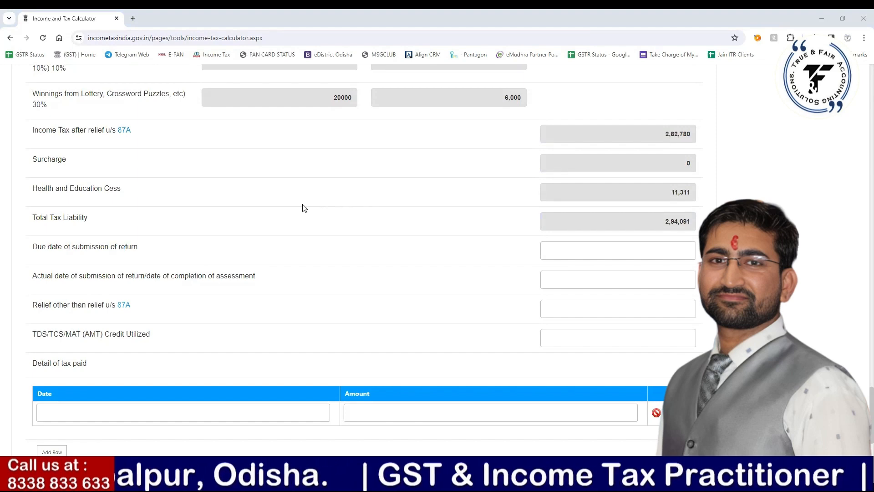
Set the option for taxation under Section 115BAC to Yes
left_click(455, 233)
scroll(456, 233, "up", 20)
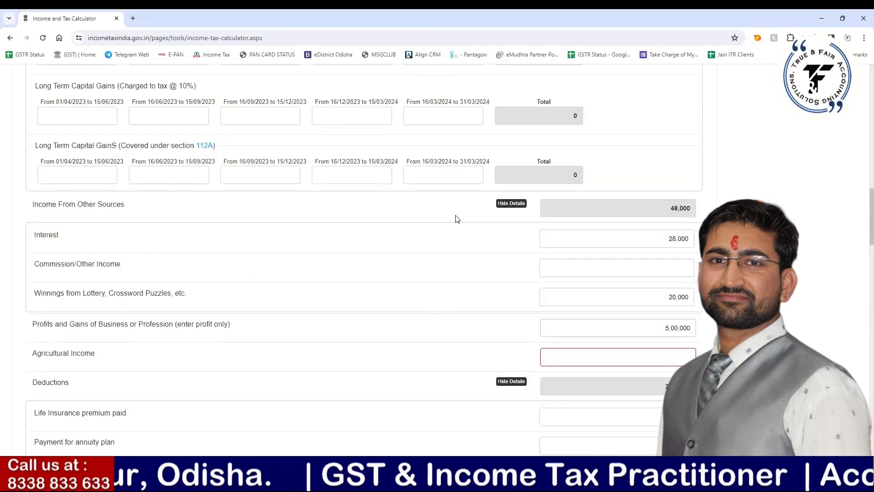
scroll(457, 218, "up", 5)
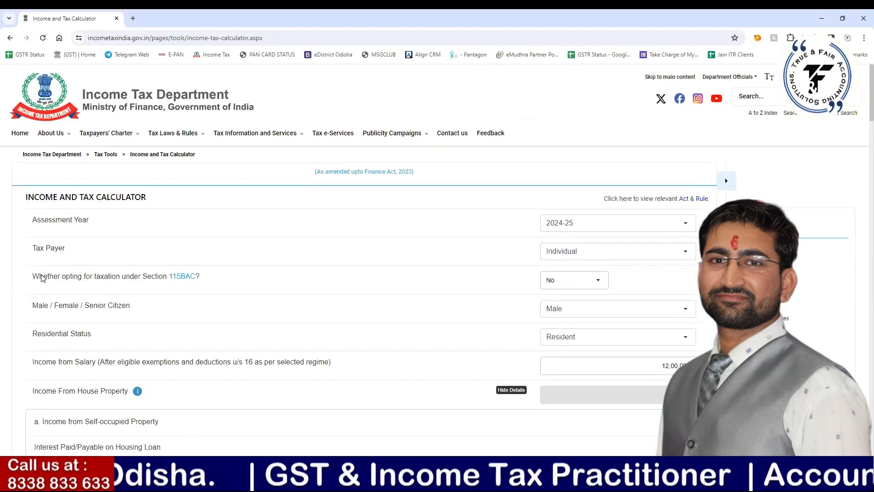
left_click_drag(32, 276, 223, 285)
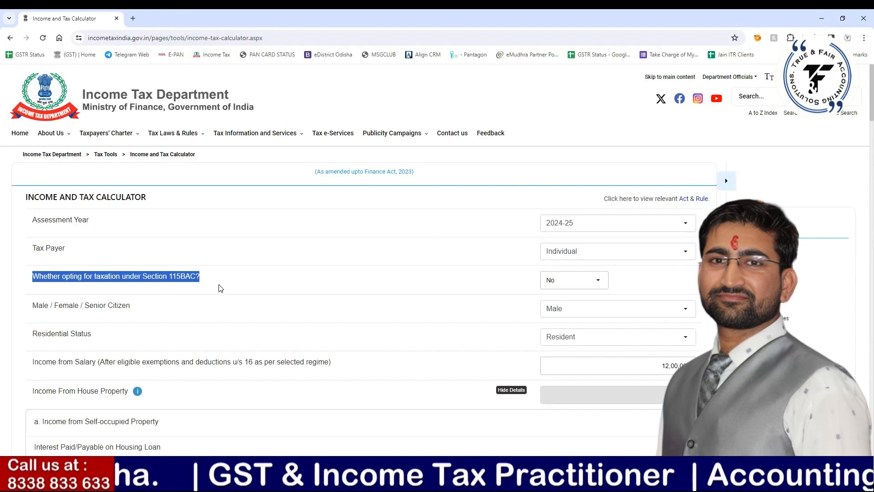
left_click(594, 281)
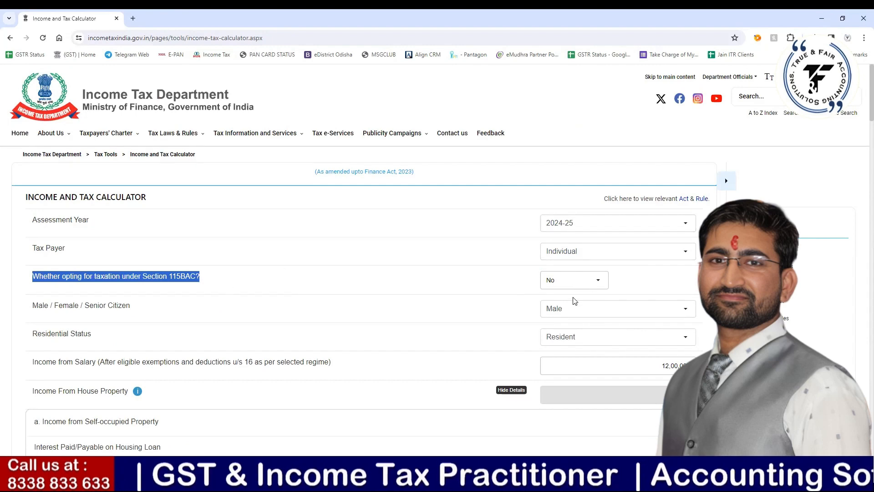
left_click(567, 303)
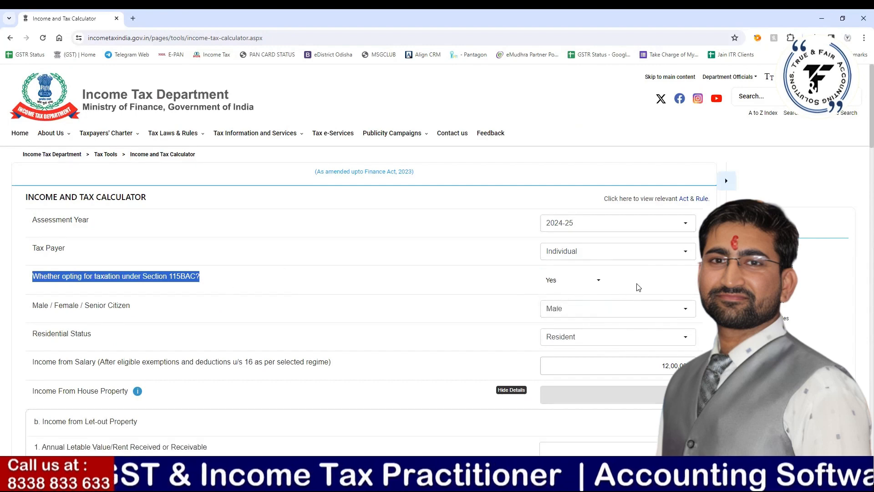
Check the Total Tax Liability recalculated under Section 115BAC
scroll(637, 287, "down", 15)
scroll(643, 286, "down", 20)
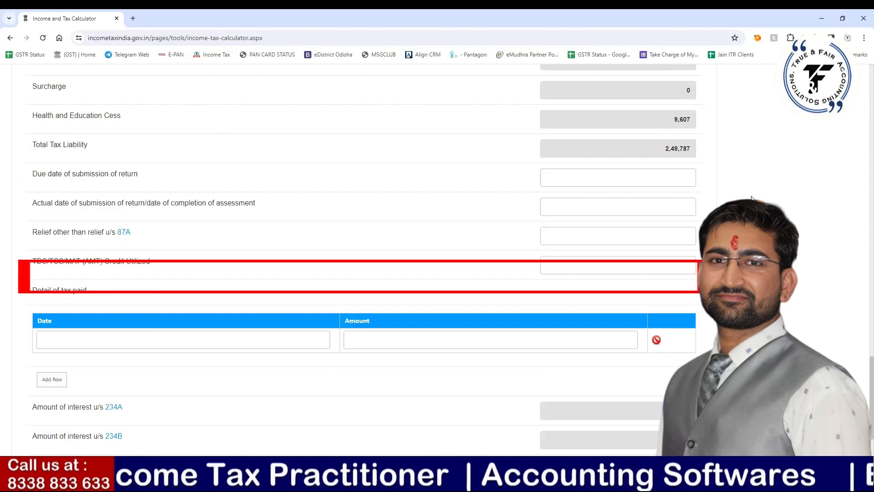
left_click_drag(665, 151, 708, 153)
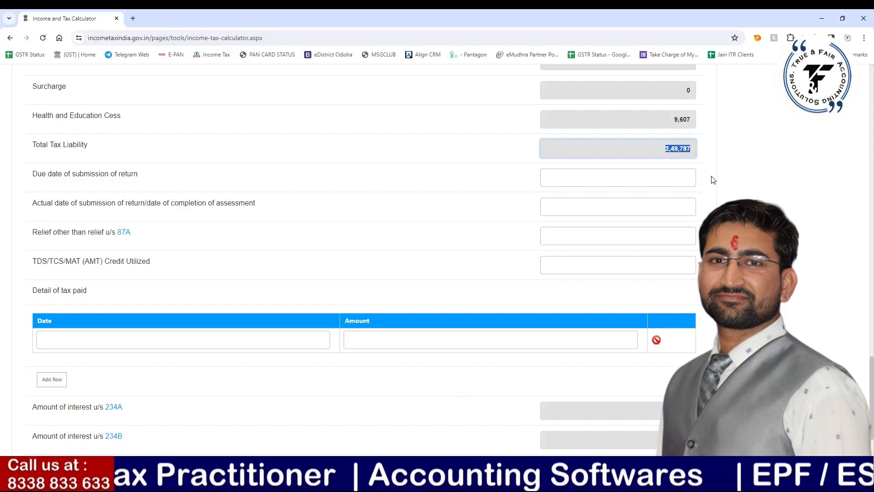
Switch to the Book1 workbook in Excel and compare the Old Regime and New Regime tax amounts
key("alt+Tab")
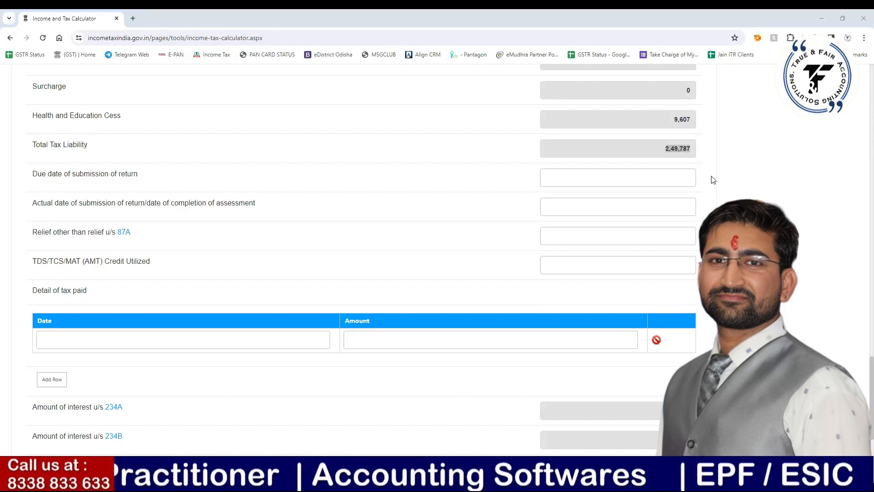
left_click(246, 247)
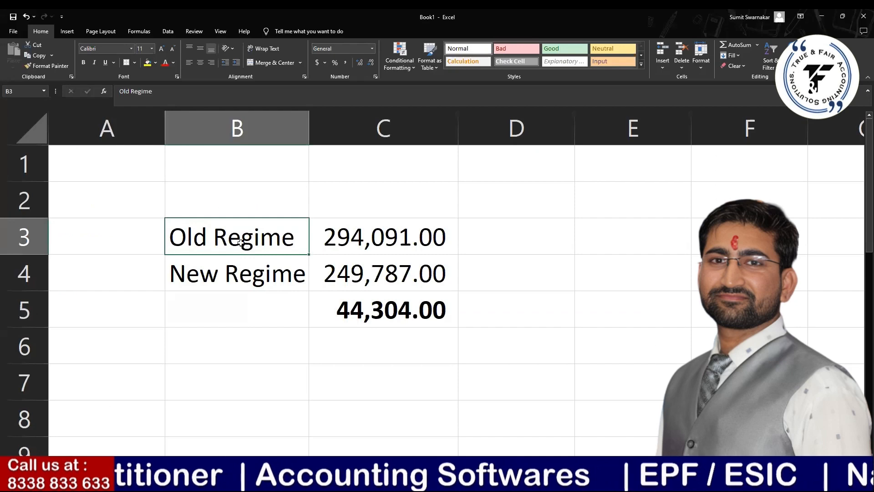
left_click(412, 239)
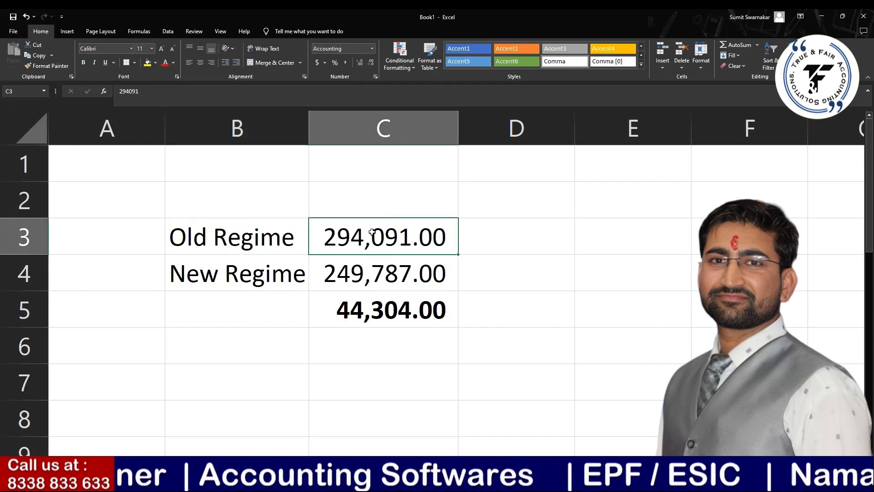
left_click(178, 279)
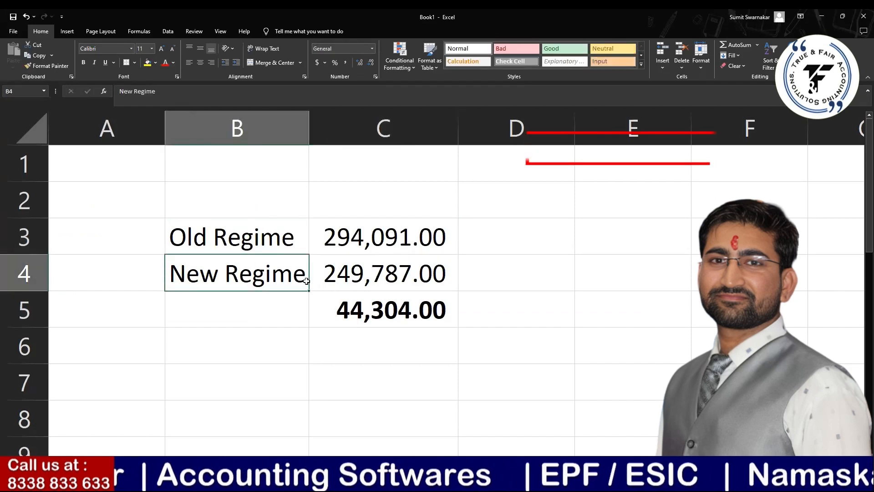
left_click(385, 275)
left_click(373, 318)
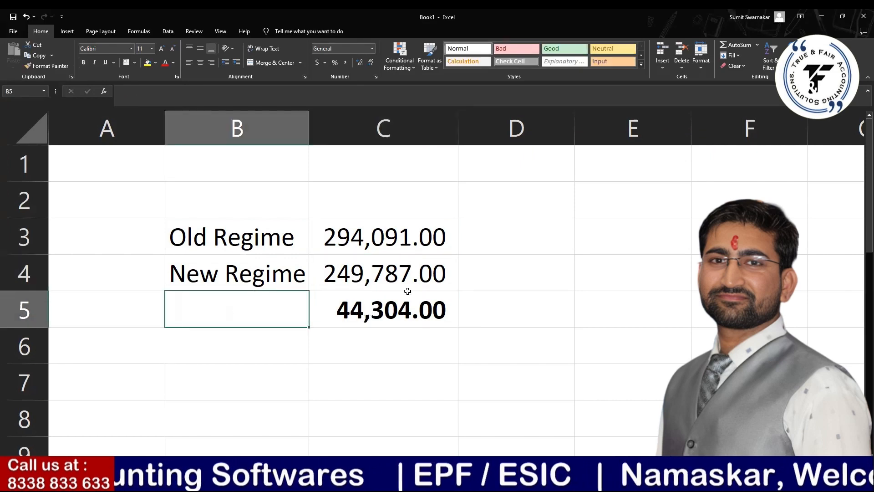
Apply the Good cell style to the regime tax difference in cell C5
left_click(397, 306)
left_click(547, 52)
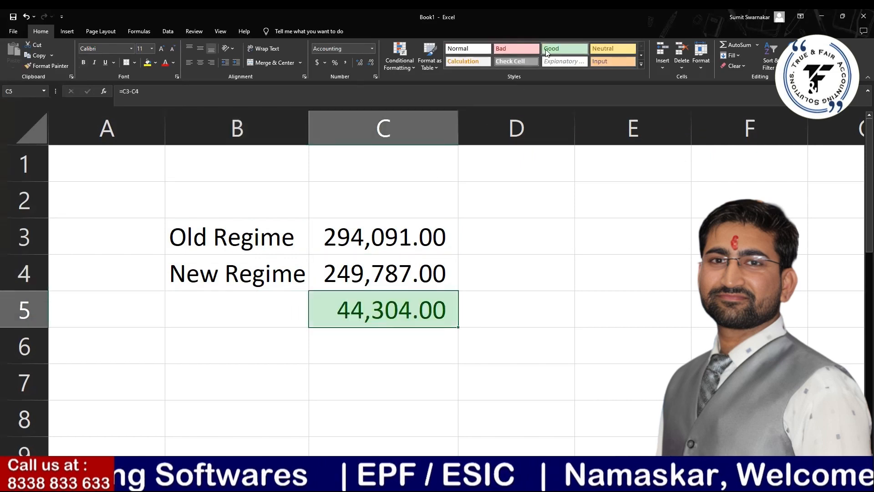
left_click(485, 296)
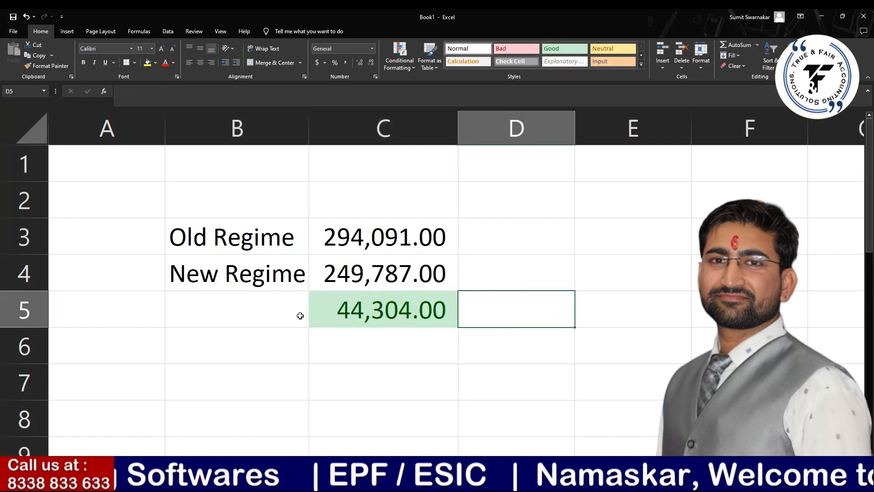
left_click(390, 314)
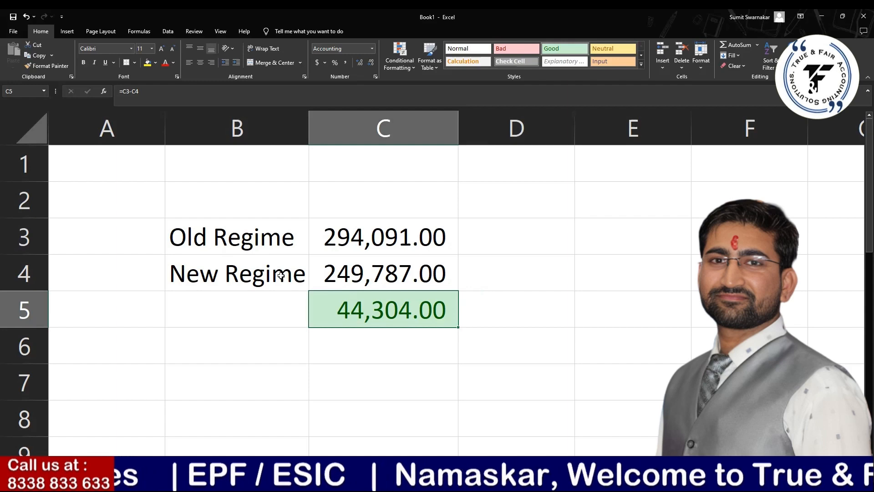
left_click(379, 279)
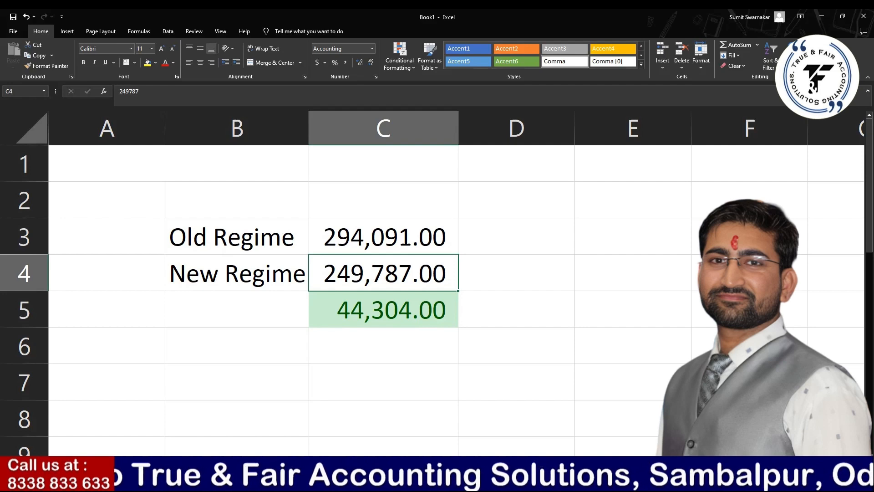
left_click(237, 478)
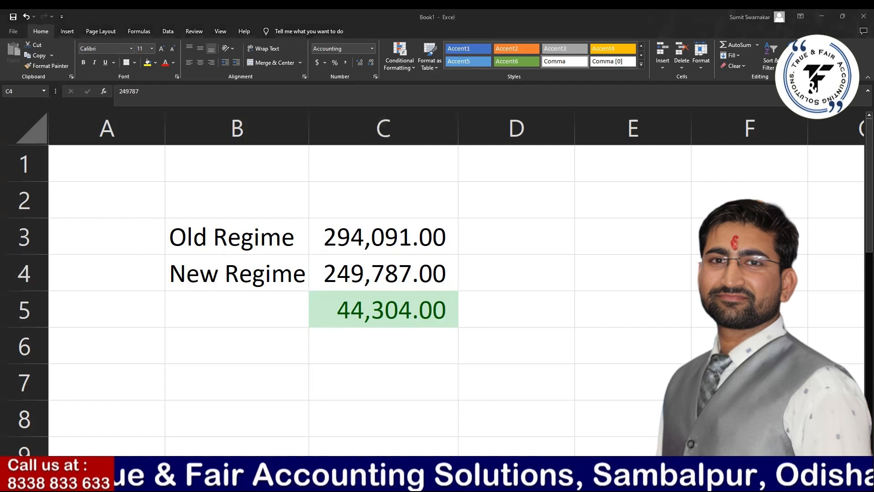